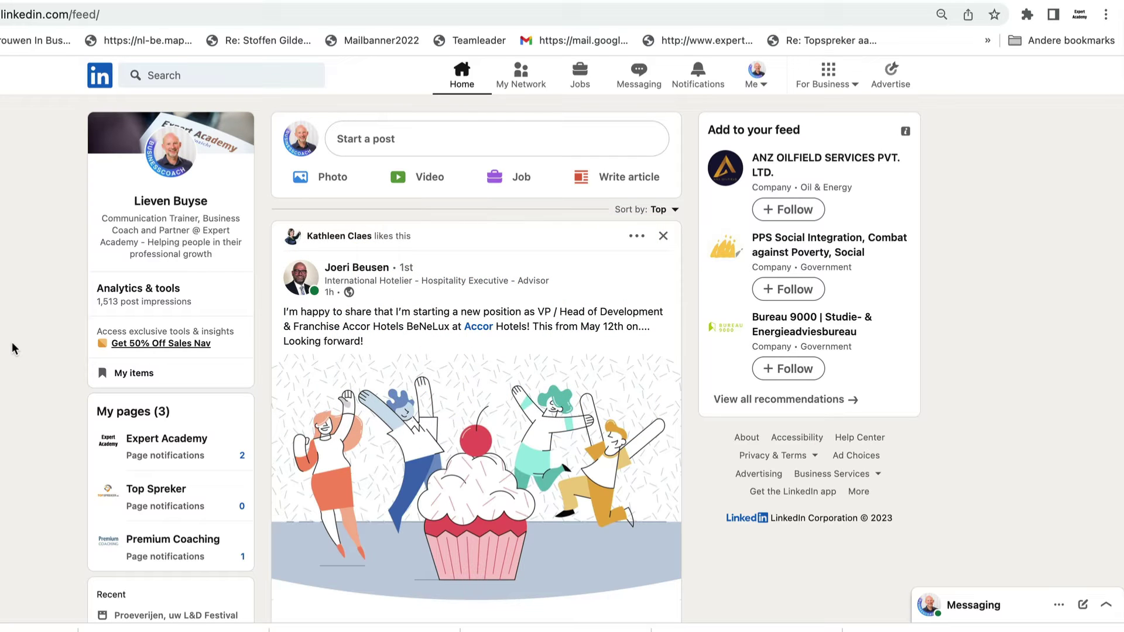
Step: Search LinkedIn for 'developer' and show the matching results
{"action": "left_click", "coordinate": [158, 78]}
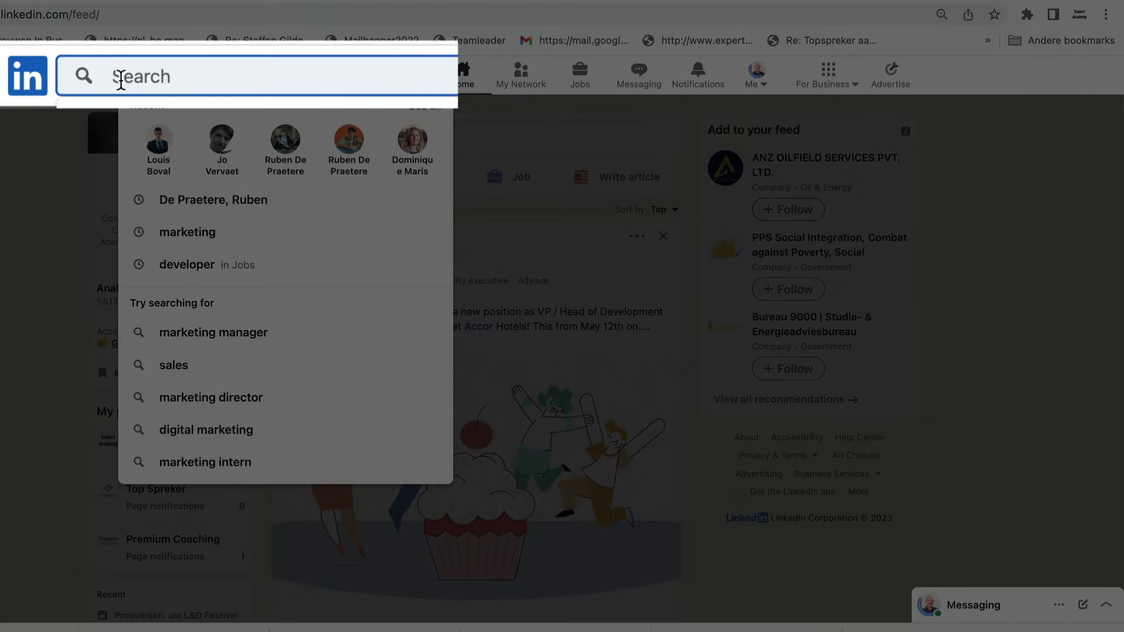
{"action": "type", "text": "developer"}
{"action": "key", "text": "Return"}
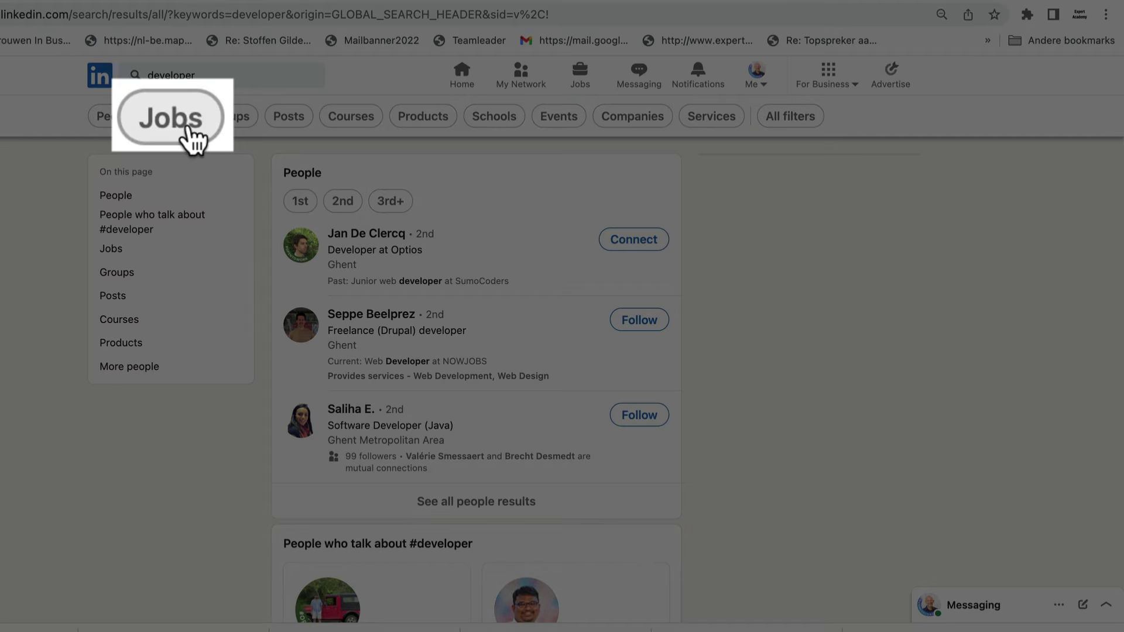
Step: Switch the developer search results to job listings in Belgium
{"action": "left_click", "coordinate": [180, 121]}
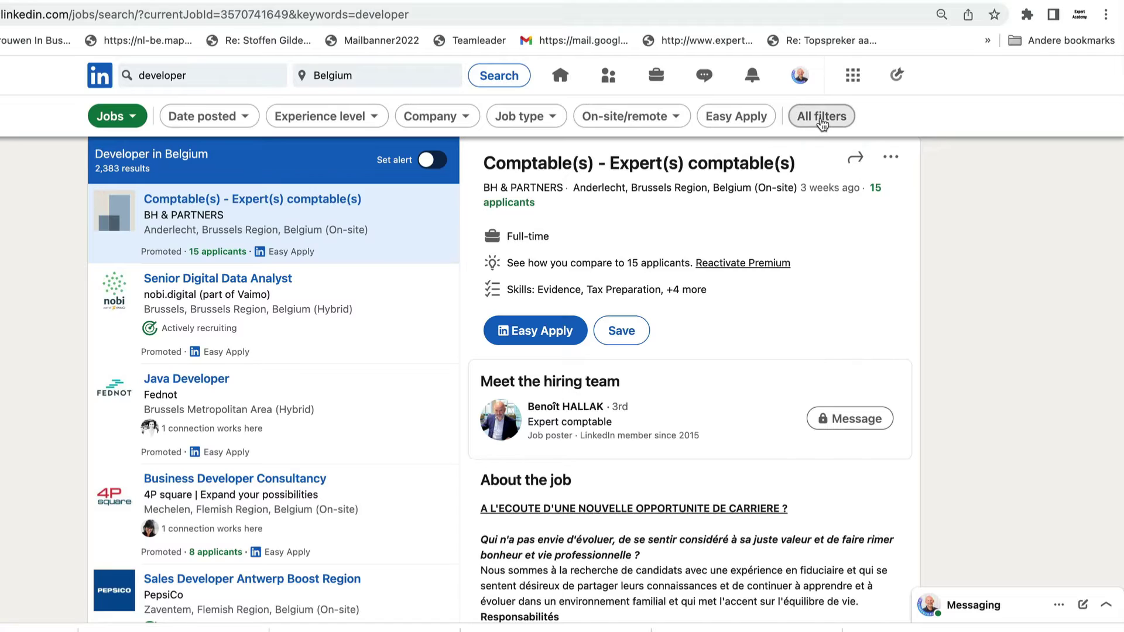
Step: Filter developer jobs to Entry level, Full-time and Brussels, showing 278 results
{"action": "left_click", "coordinate": [823, 117]}
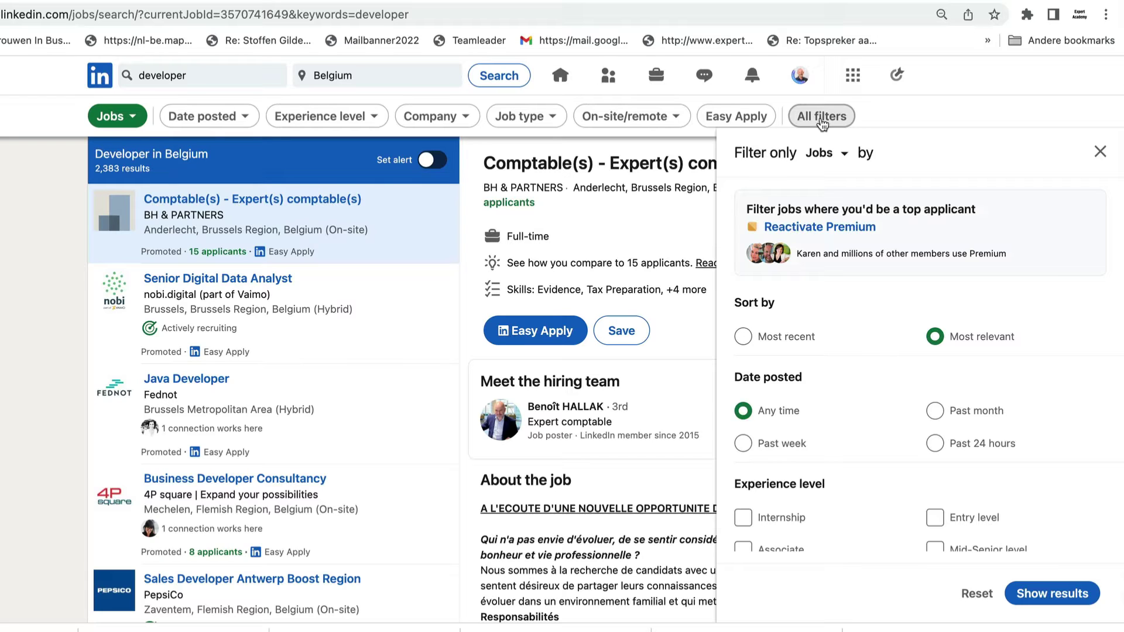
{"action": "scroll", "coordinate": [999, 422], "scroll_direction": "down", "scroll_amount": 3}
{"action": "scroll", "coordinate": [1000, 421], "scroll_direction": "down", "scroll_amount": 1}
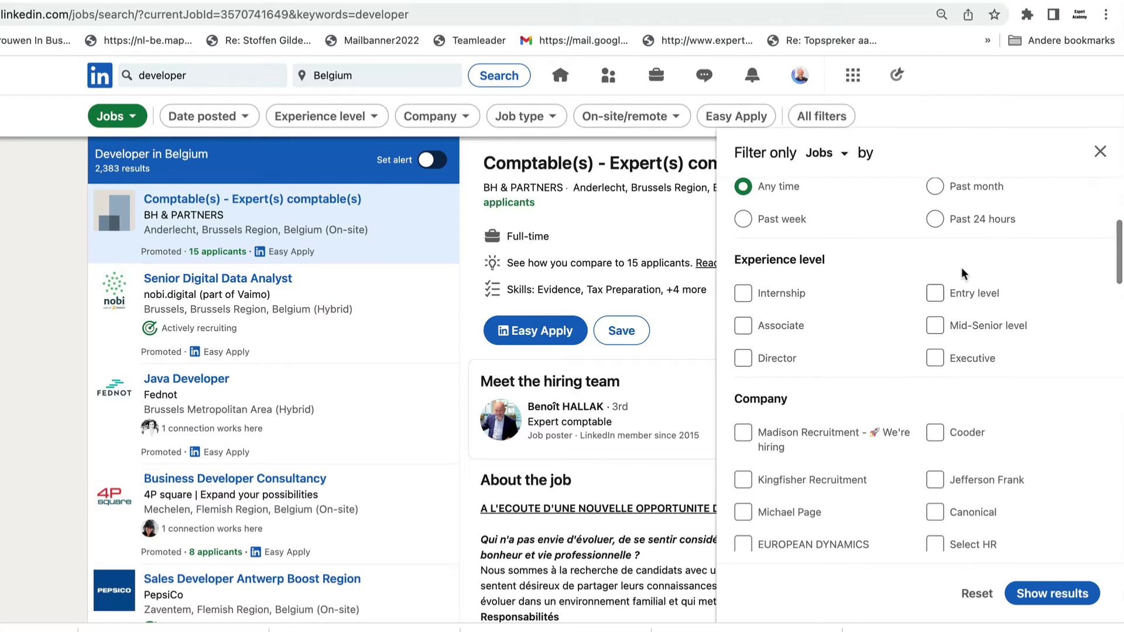
{"action": "scroll", "coordinate": [1030, 352], "scroll_direction": "down", "scroll_amount": 3}
{"action": "scroll", "coordinate": [1068, 384], "scroll_direction": "down", "scroll_amount": 3}
{"action": "scroll", "coordinate": [937, 375], "scroll_direction": "down", "scroll_amount": 3}
{"action": "scroll", "coordinate": [853, 365], "scroll_direction": "down", "scroll_amount": 3}
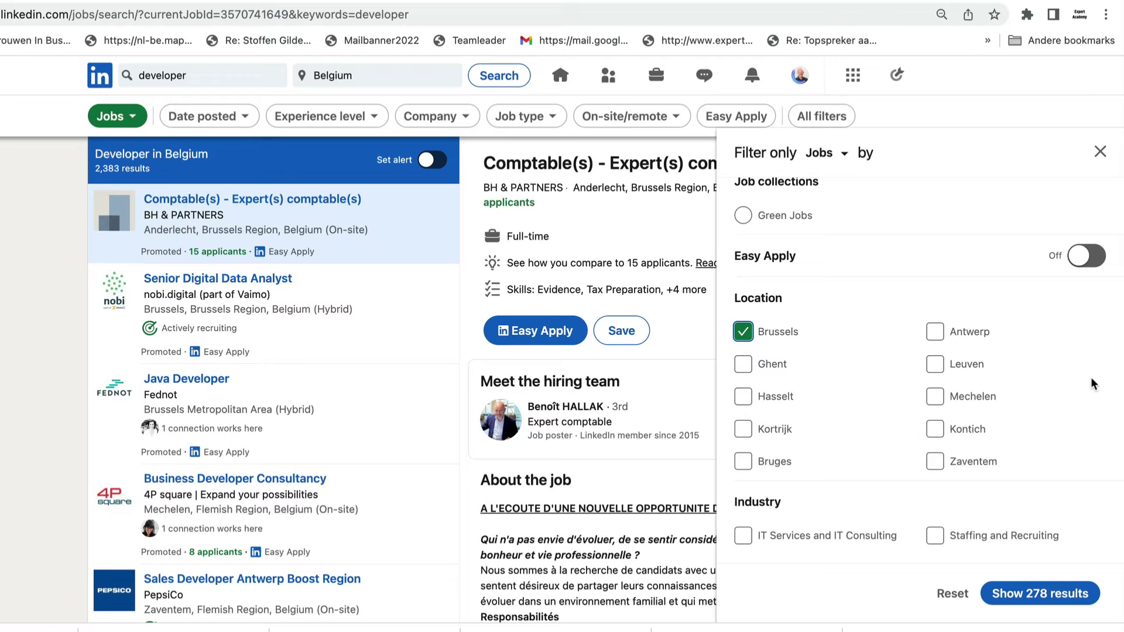
{"action": "left_click", "coordinate": [1037, 595]}
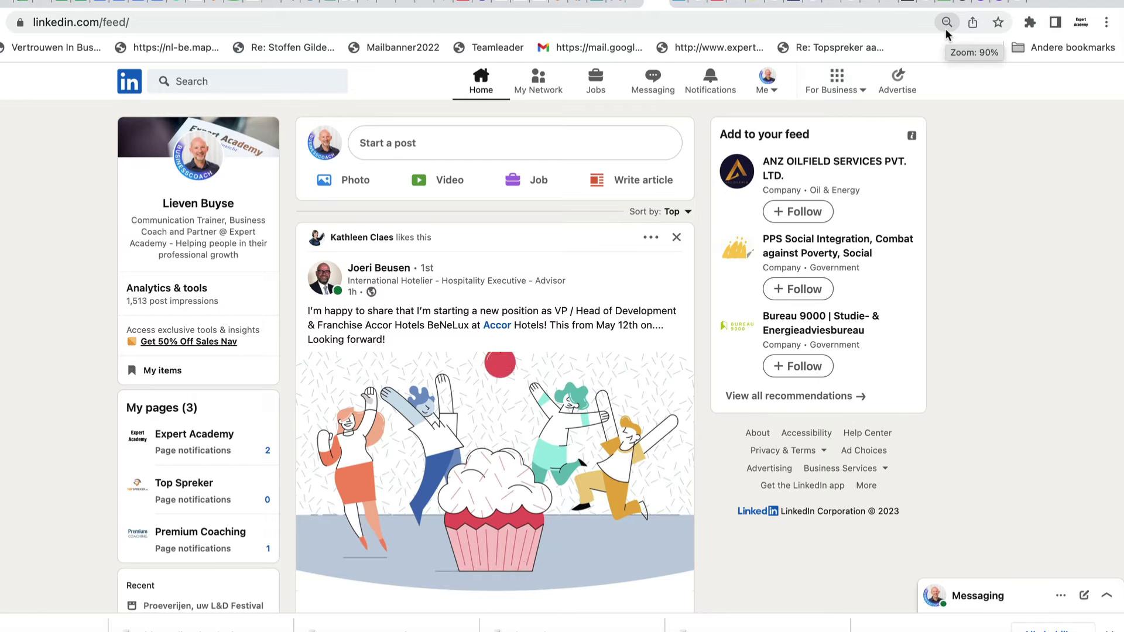
Step: List your roughly 2,600 1st-degree connections from the '500+ connections' profile link
{"action": "left_click", "coordinate": [768, 79]}
{"action": "left_click", "coordinate": [706, 218]}
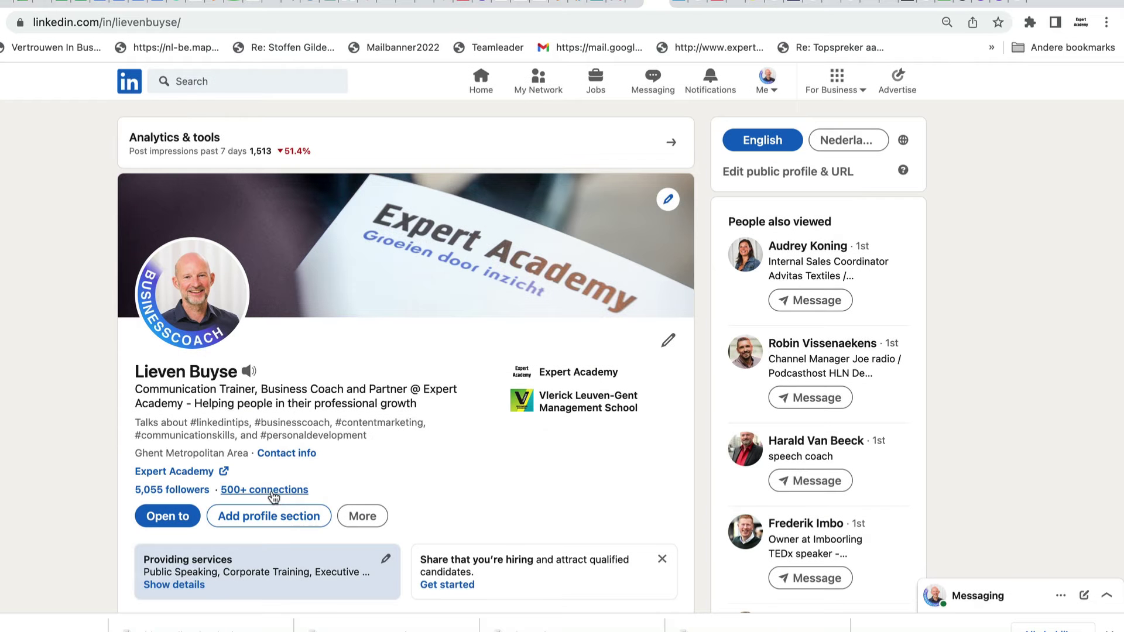
{"action": "left_click", "coordinate": [273, 495]}
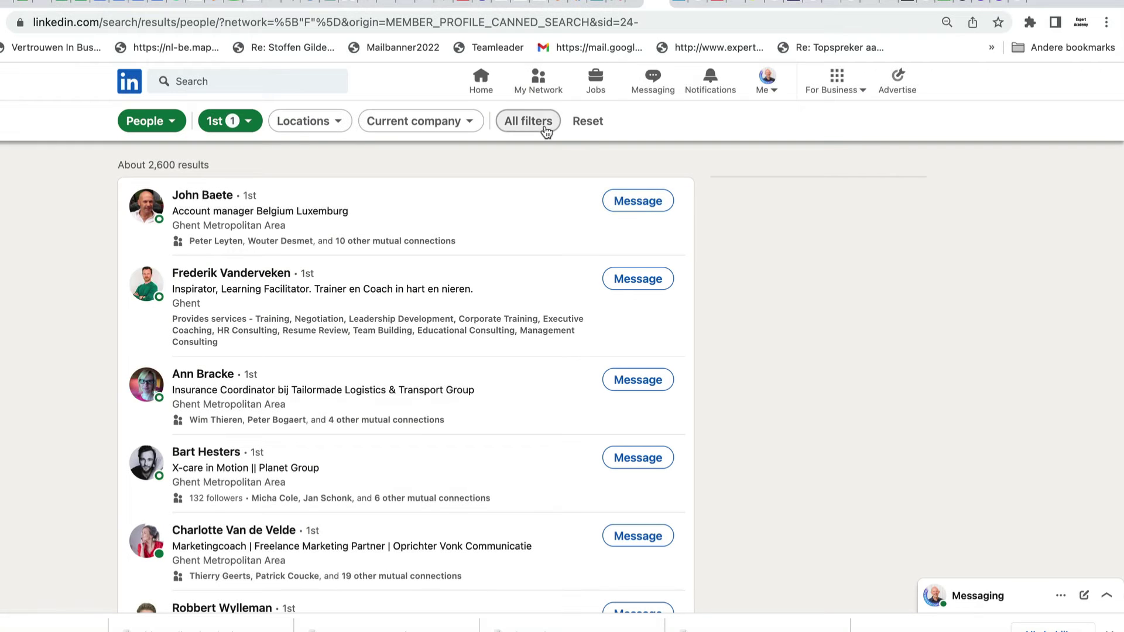
Step: Add 2nd and 3rd+ connections and the Belgium location in the people filters
{"action": "left_click", "coordinate": [542, 127]}
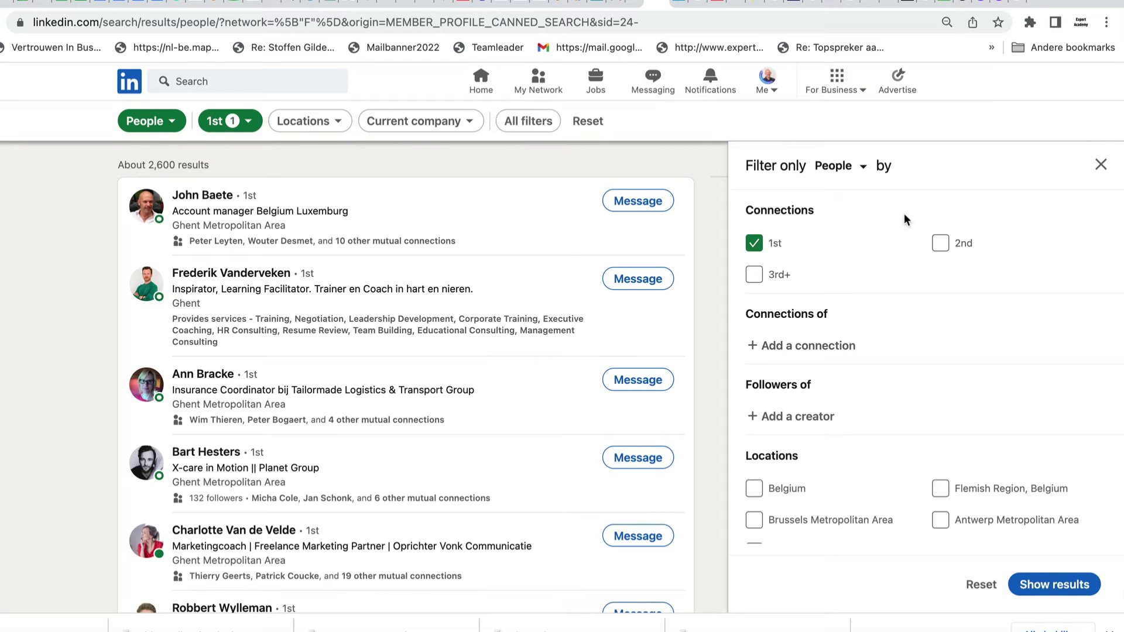
{"action": "left_click", "coordinate": [941, 243]}
{"action": "left_click", "coordinate": [756, 275]}
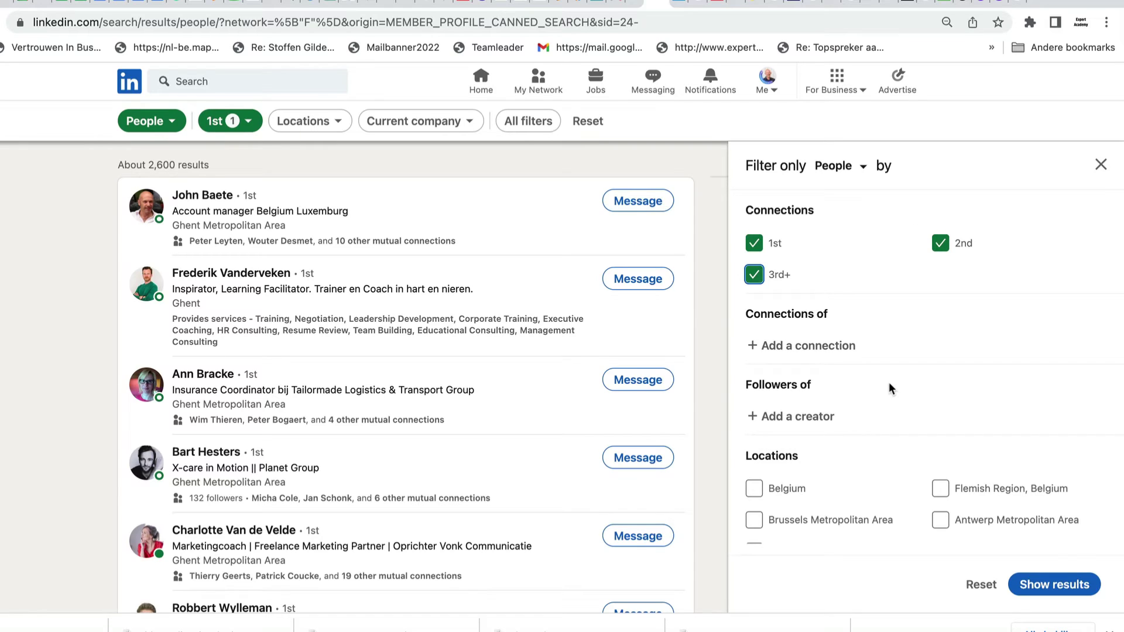
{"action": "scroll", "coordinate": [890, 387], "scroll_direction": "down", "scroll_amount": 3}
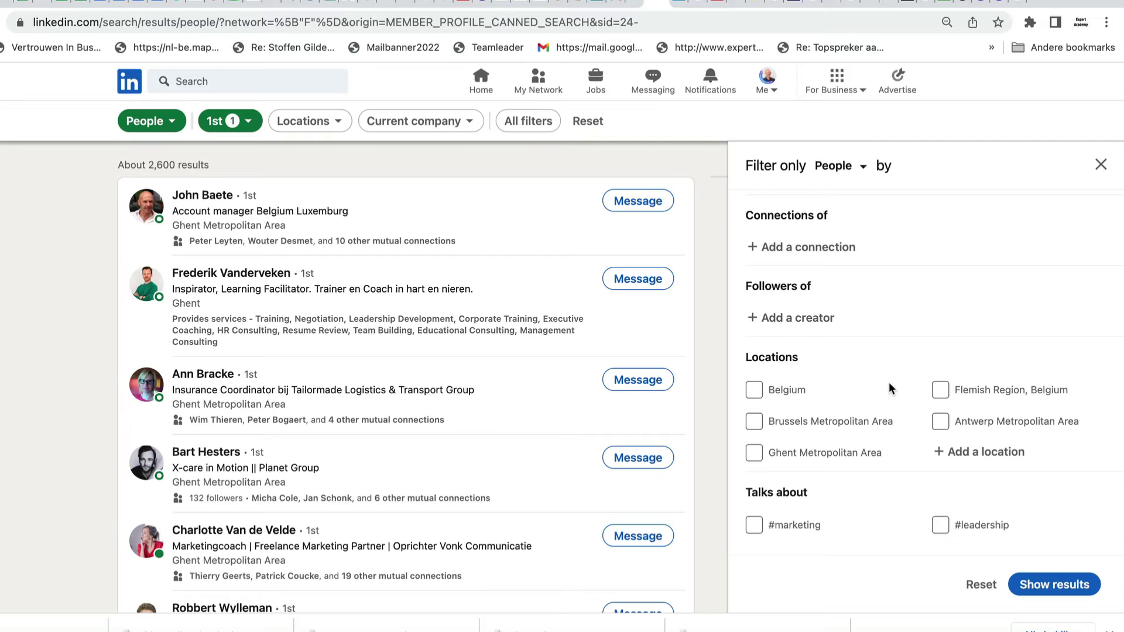
{"action": "left_click", "coordinate": [755, 390]}
{"action": "scroll", "coordinate": [919, 410], "scroll_direction": "down", "scroll_amount": 6}
{"action": "scroll", "coordinate": [918, 409], "scroll_direction": "down", "scroll_amount": 9}
{"action": "scroll", "coordinate": [918, 410], "scroll_direction": "down", "scroll_amount": 2}
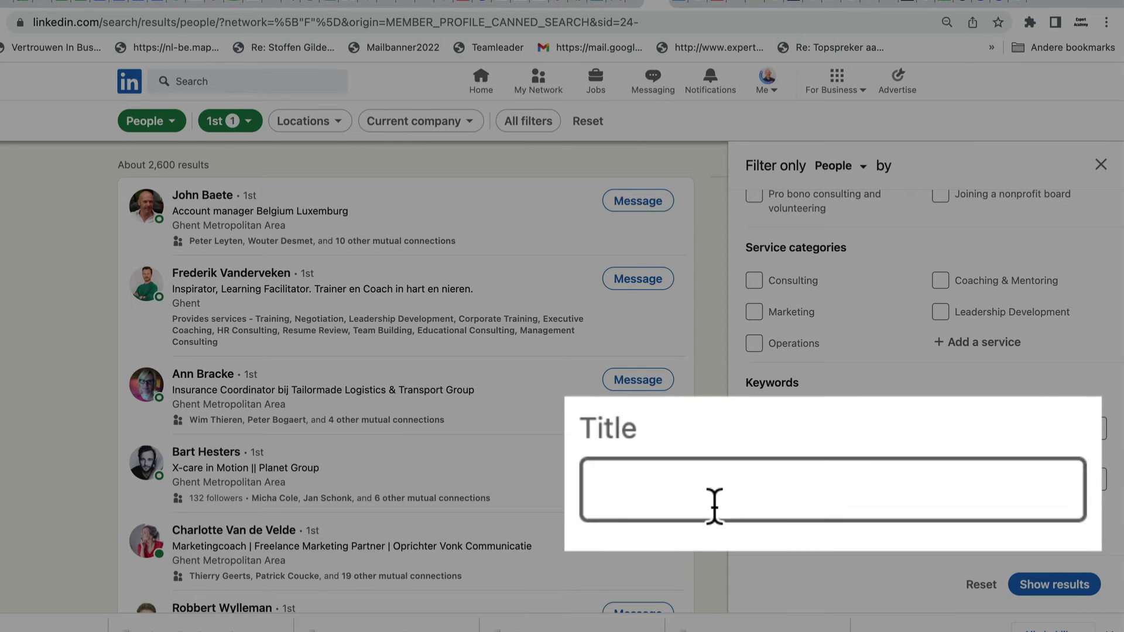
Step: Apply the title keyword 'Marketing Manager', showing about 8,200 Belgian people
{"action": "left_click", "coordinate": [632, 501]}
{"action": "type", "text": "Marketing Ma"}
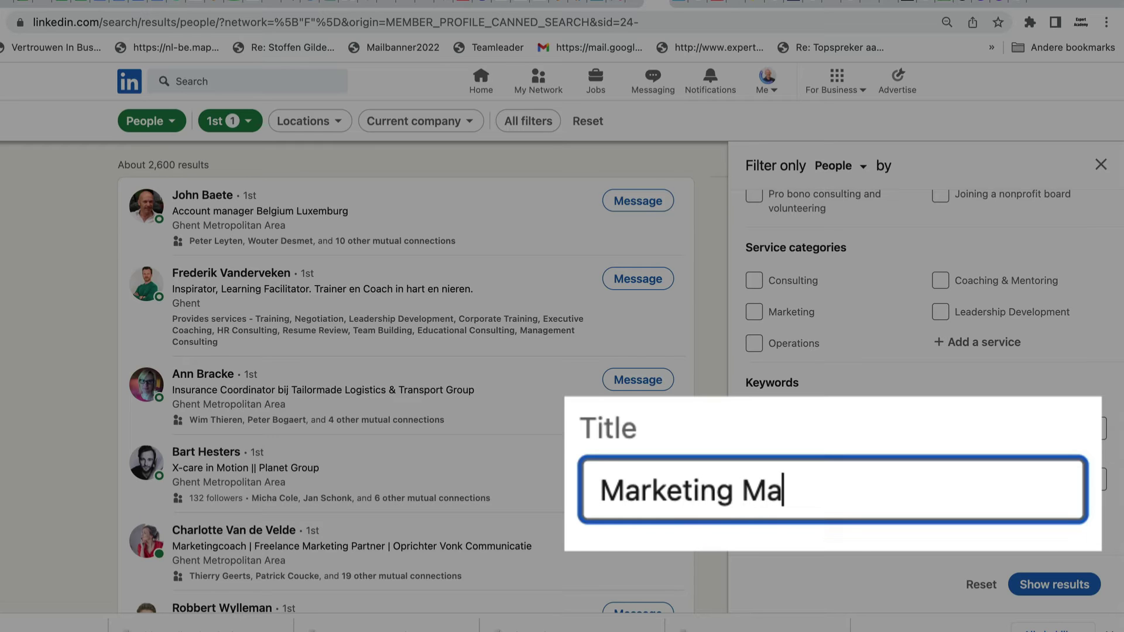
{"action": "type", "text": "nager"}
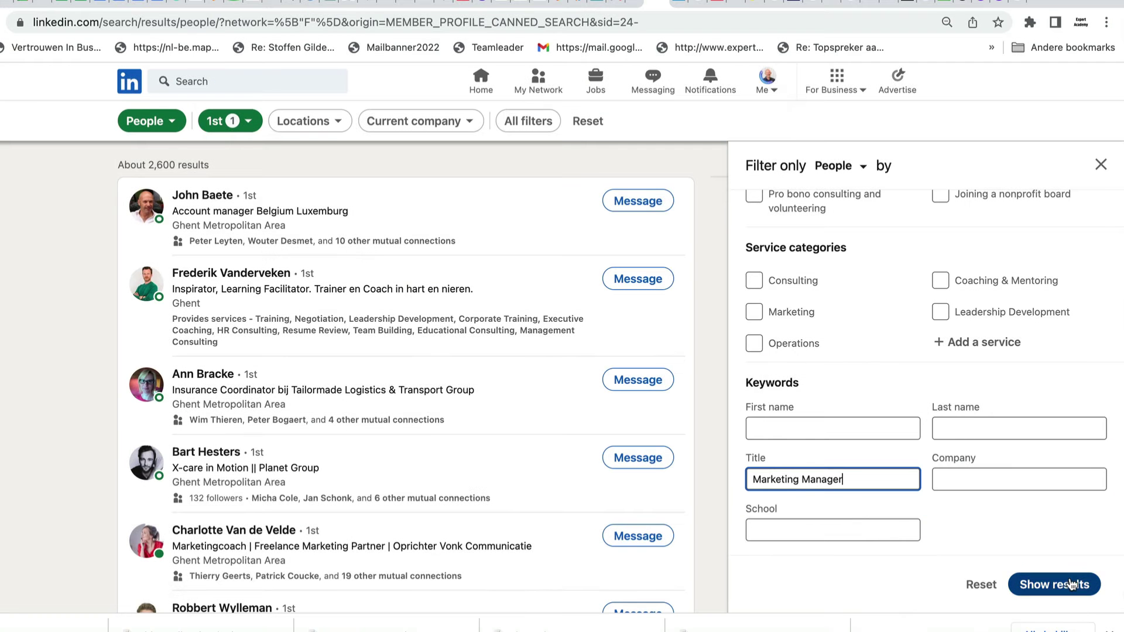
{"action": "left_click", "coordinate": [1068, 583]}
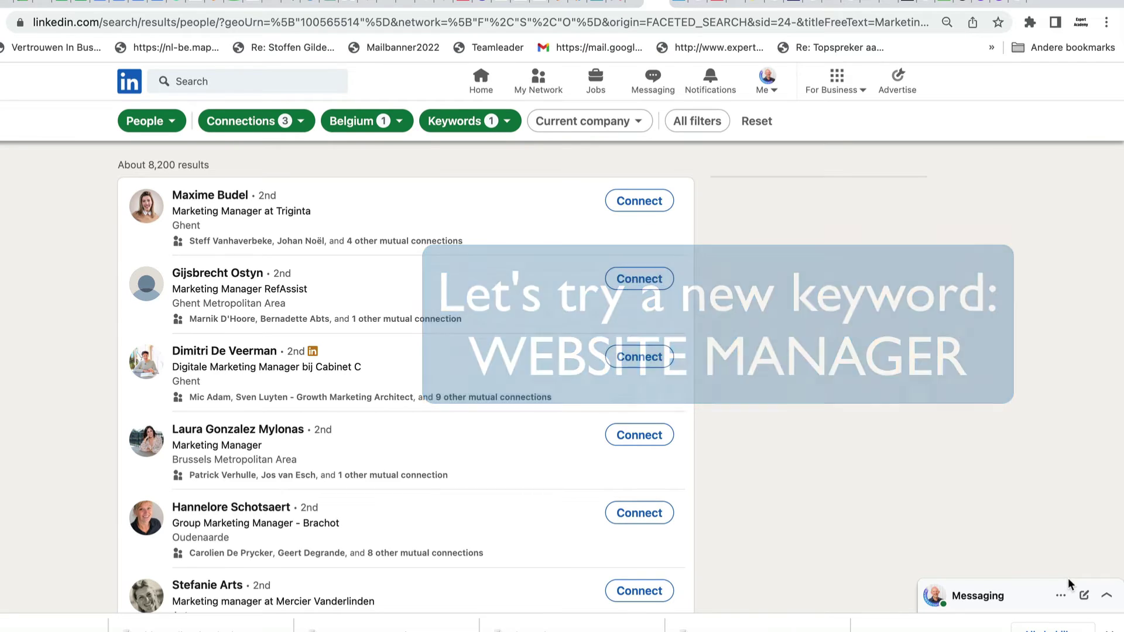
Step: Change the title keyword from 'Marketing Manager' to 'Website Manager', leaving 77 people
{"action": "left_click", "coordinate": [704, 122]}
{"action": "scroll", "coordinate": [884, 416], "scroll_direction": "down", "scroll_amount": 10}
{"action": "left_click", "coordinate": [795, 480]}
{"action": "double_click", "coordinate": [795, 479]}
{"action": "type", "text": "Website Manager"}
{"action": "left_click", "coordinate": [1045, 583]}
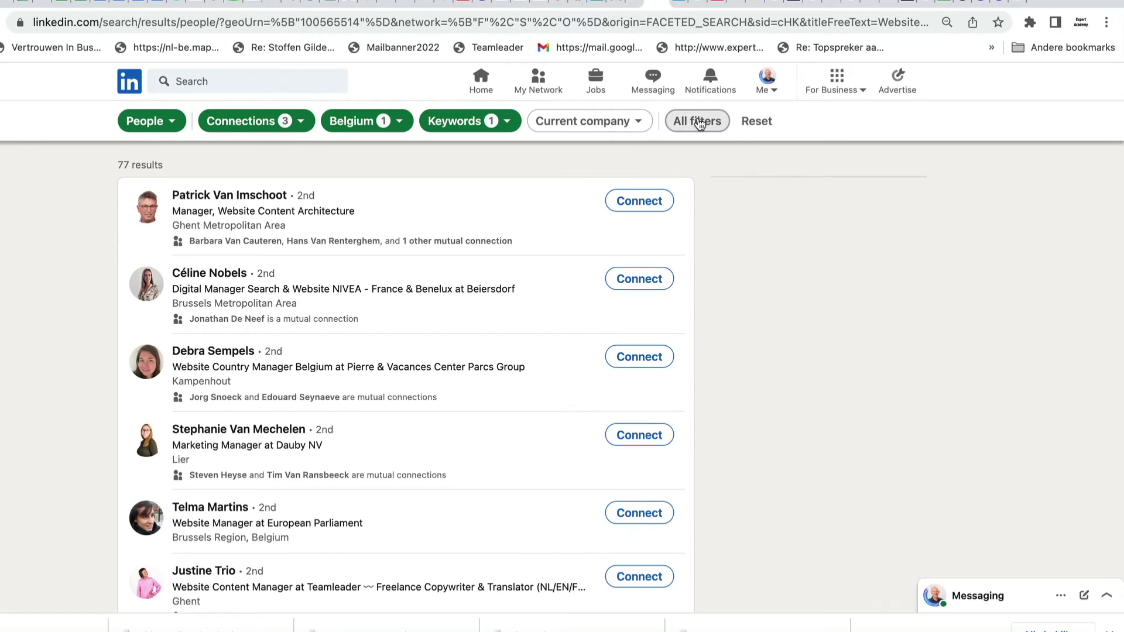
Step: Expand the title keyword to 'Website Manager OR website specialist', giving 85 results
{"action": "left_click", "coordinate": [697, 121]}
{"action": "scroll", "coordinate": [834, 334], "scroll_direction": "down", "scroll_amount": 10}
{"action": "scroll", "coordinate": [857, 387], "scroll_direction": "down", "scroll_amount": 5}
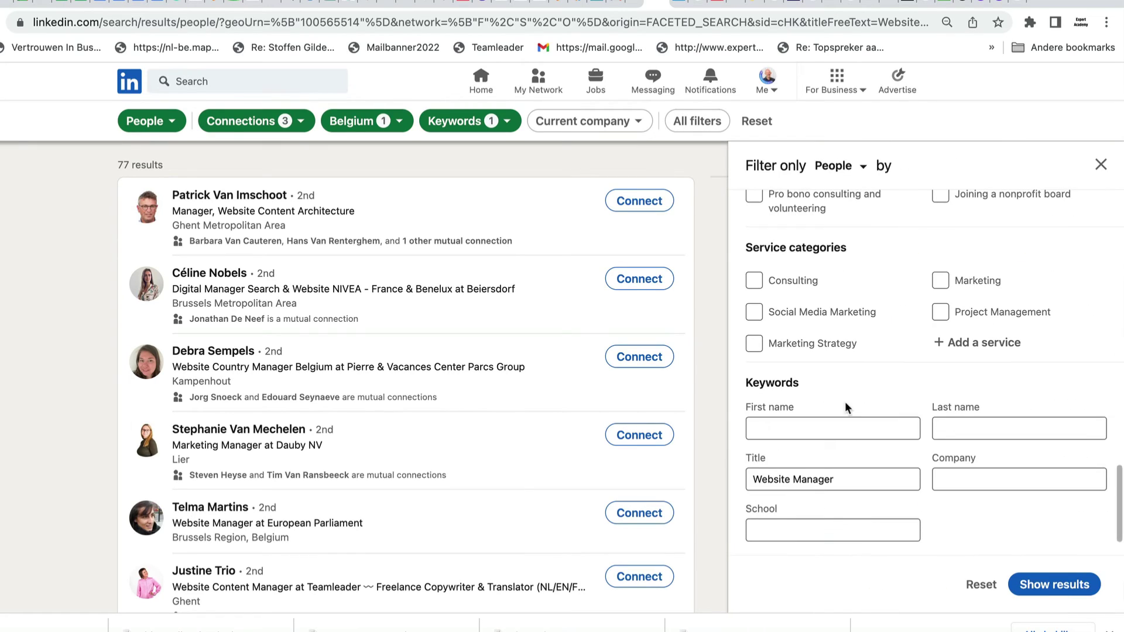
{"action": "left_click", "coordinate": [846, 475]}
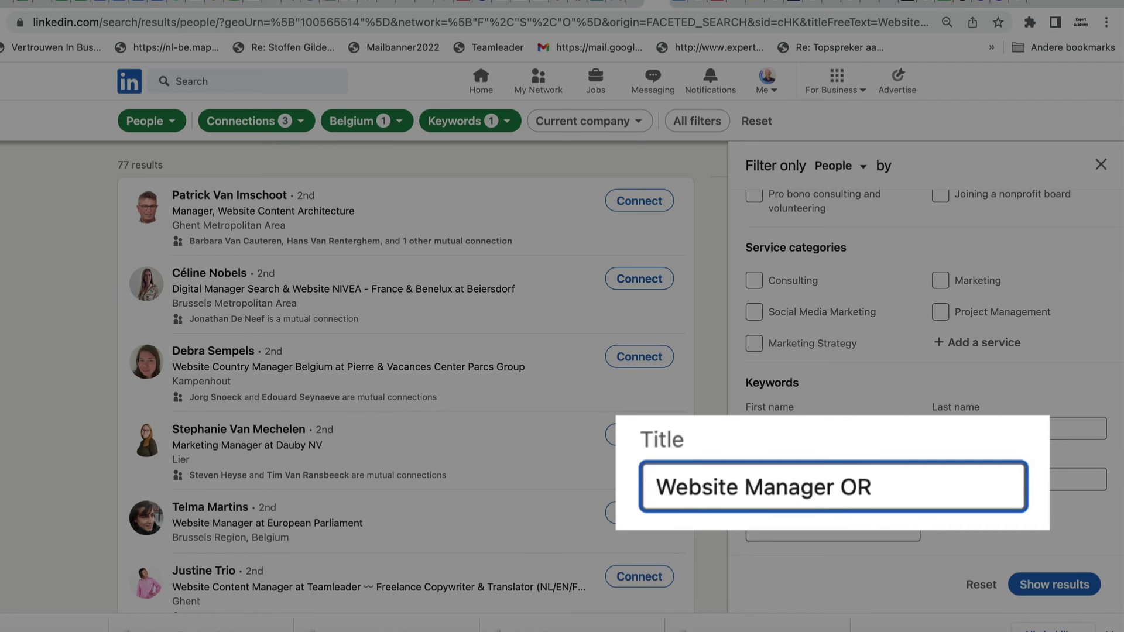
{"action": "type", "text": "website specialist"}
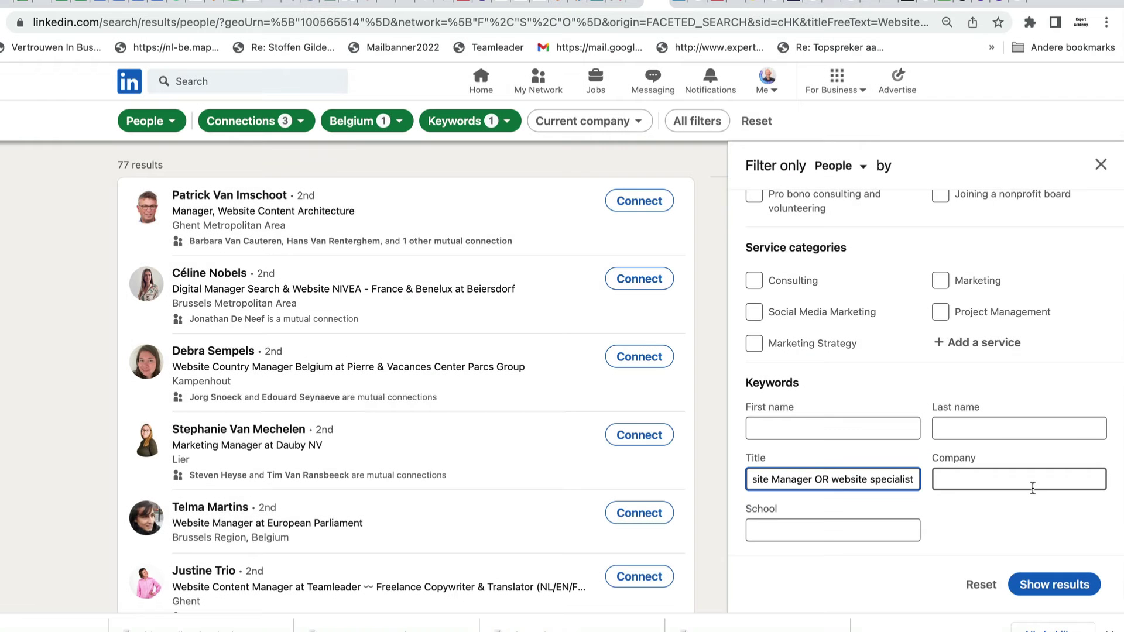
{"action": "left_click", "coordinate": [1033, 581]}
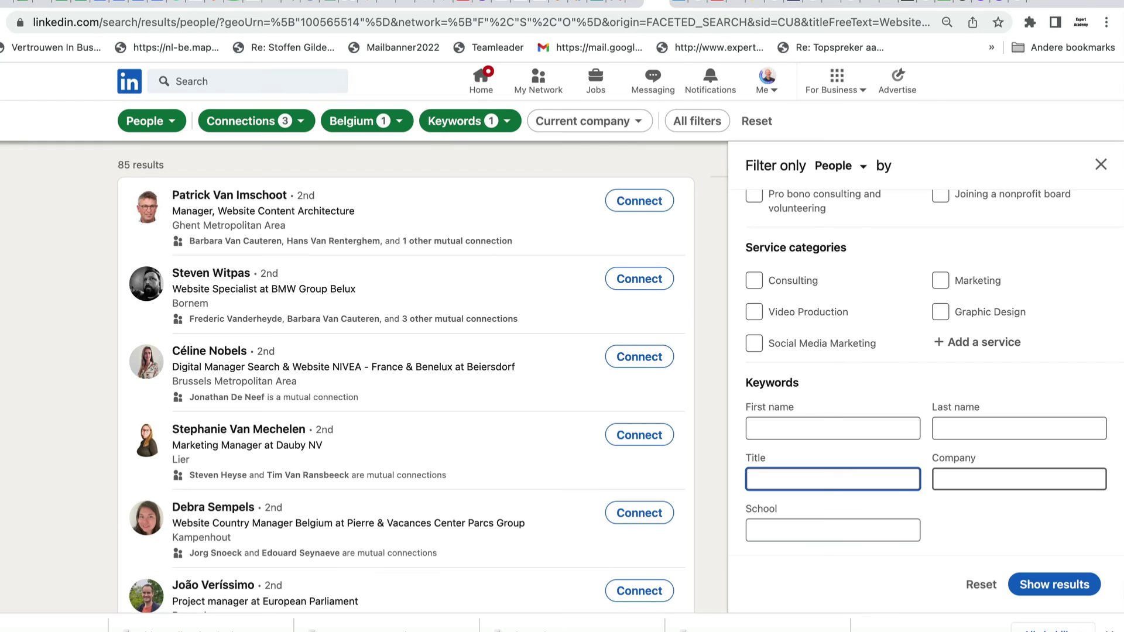
Step: Apply the title keyword 'marketing manager AND social', listing 129 prospects
{"action": "type", "text": "marketing manager AND social"}
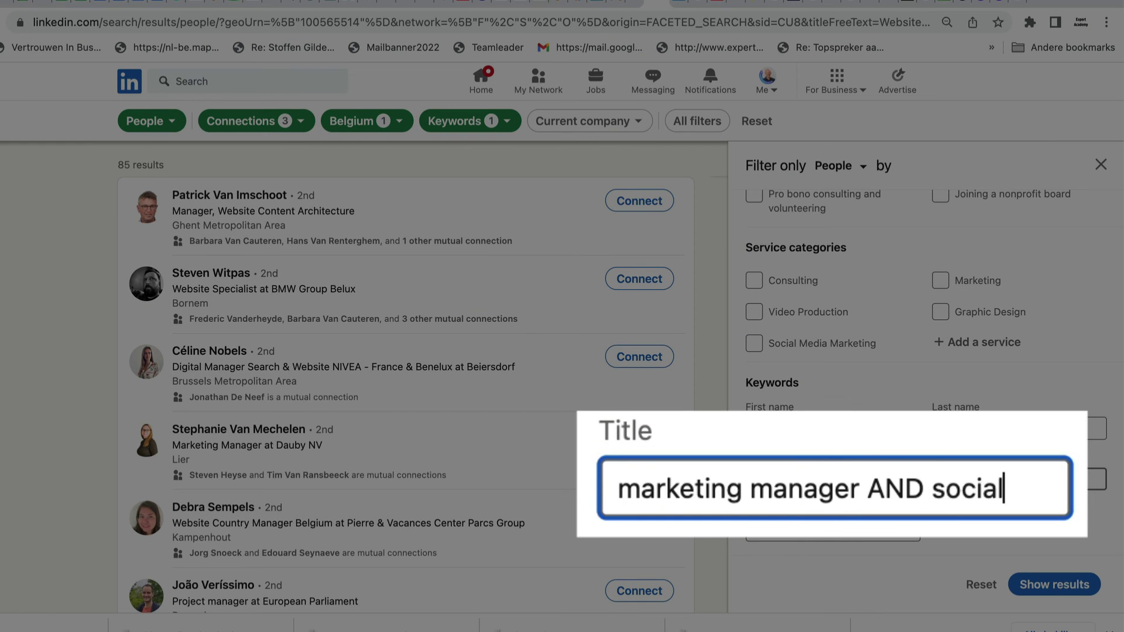
{"action": "left_click", "coordinate": [1054, 586]}
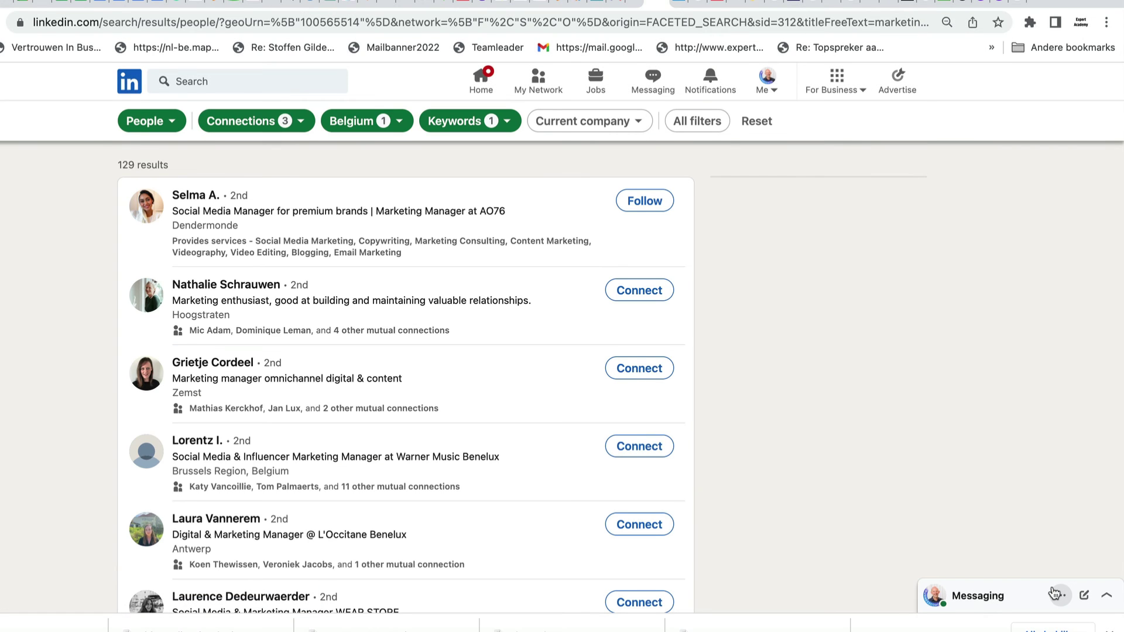